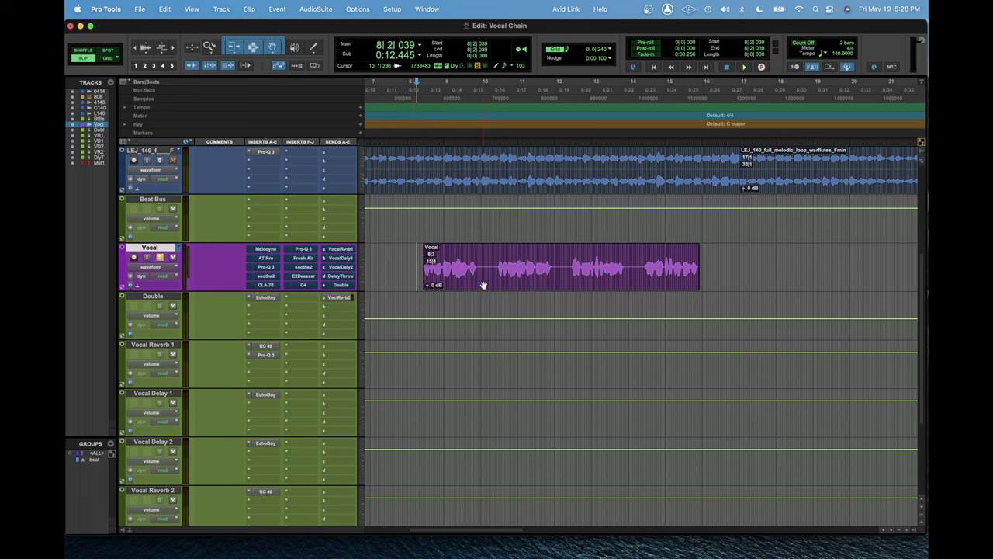
Select the Vocal clip and view the vocal chain in the Mix window before returning to the Edit window
{"action": "left_click", "coordinate": [483, 285]}
{"action": "key", "text": "super+equal"}
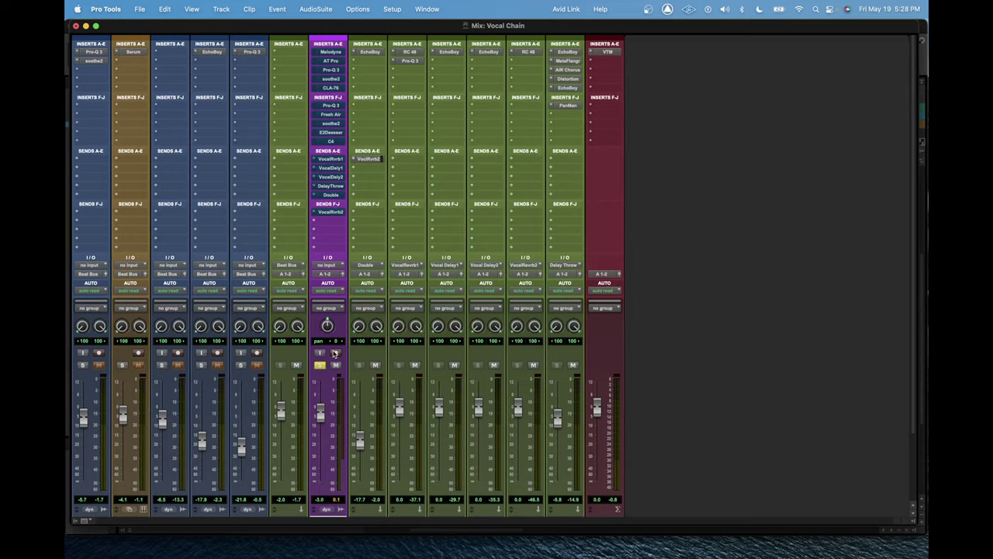
{"action": "key", "text": "super+equal"}
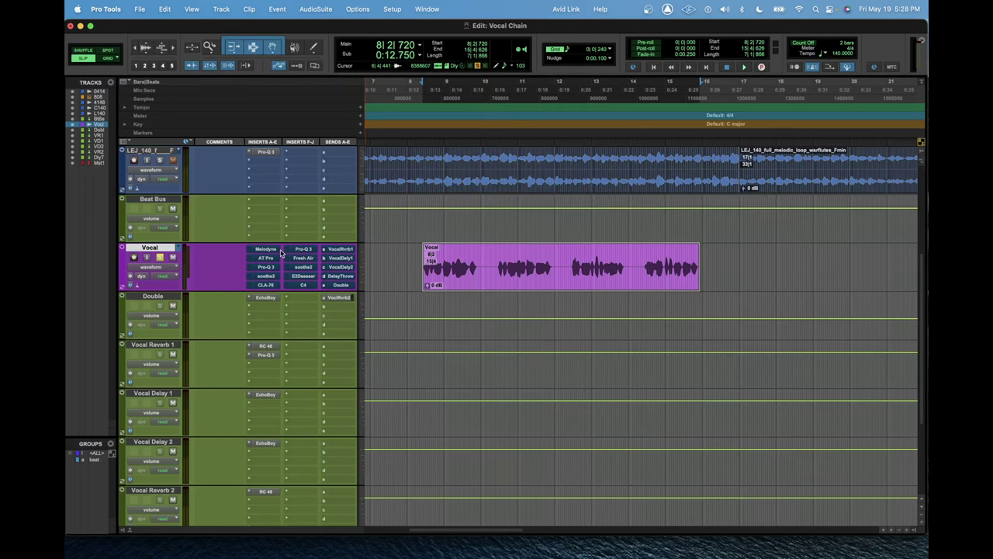
Play the unprocessed Vocal clip soloed, and again unsoloed with the beat
{"action": "key", "text": "space"}
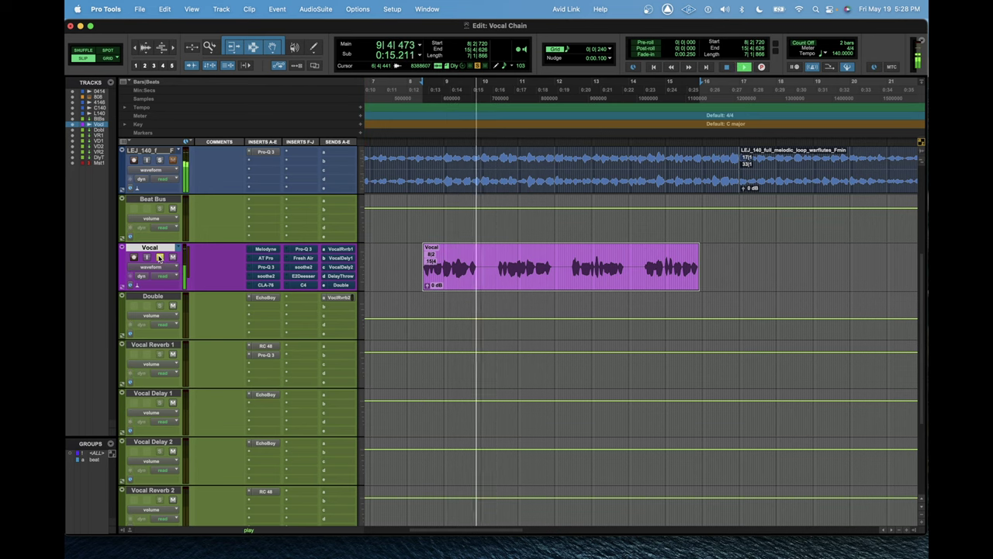
{"action": "key", "text": "space"}
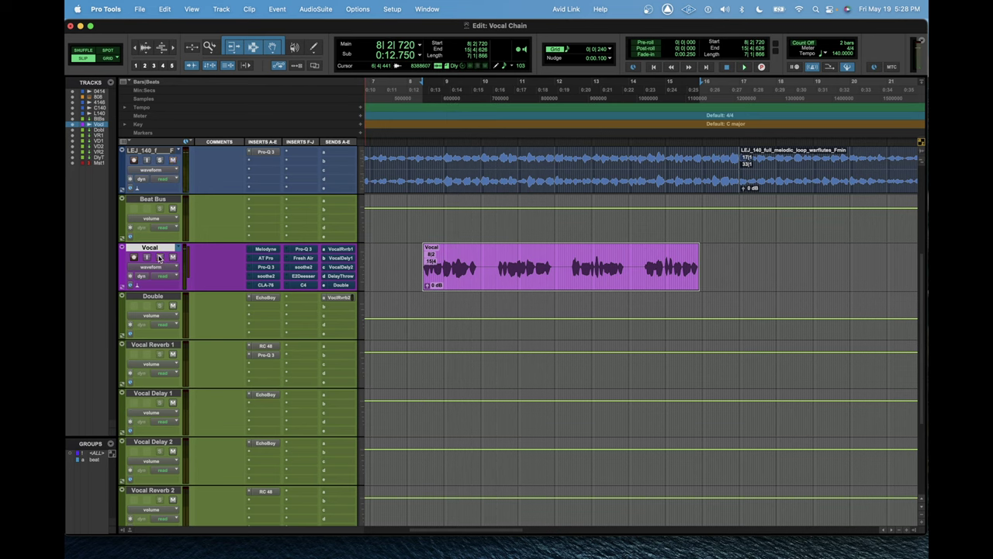
{"action": "key", "text": "space"}
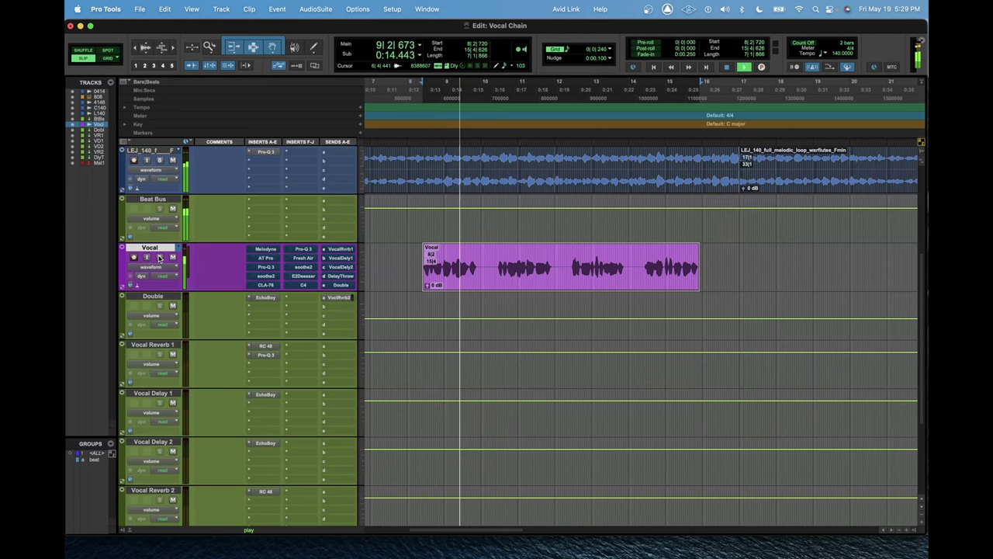
{"action": "key", "text": "space"}
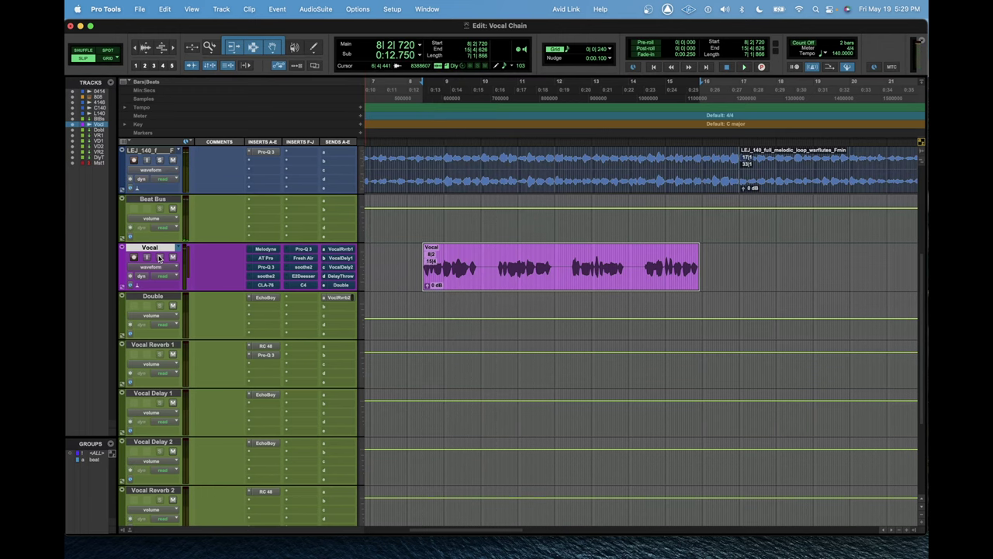
Activate Melodyne and Auto-Tune Pro on the Vocal track, review the vocal notes and tuning settings, and close the plugin window
{"action": "left_click", "coordinate": [266, 249]}
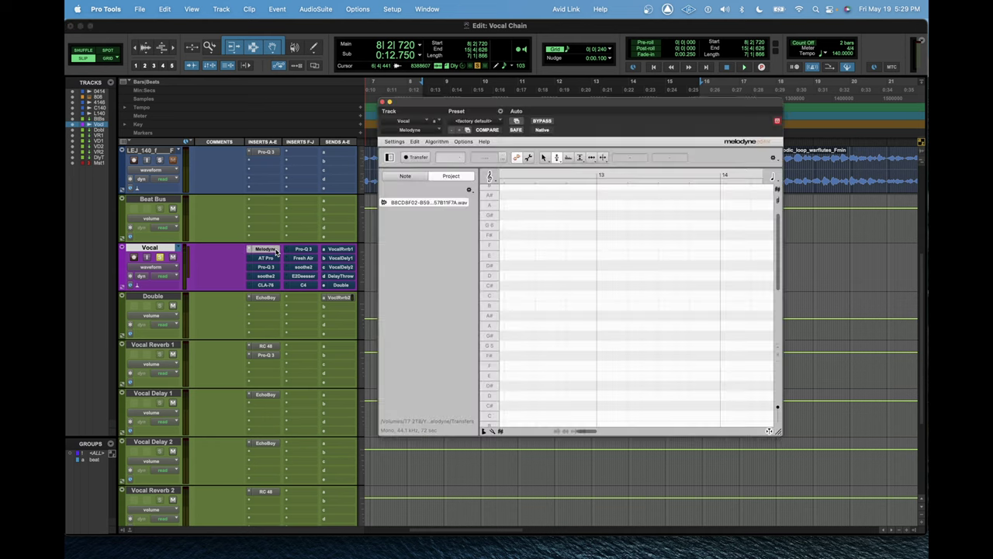
{"action": "scroll", "coordinate": [676, 390], "scroll_direction": "down", "scroll_amount": 10}
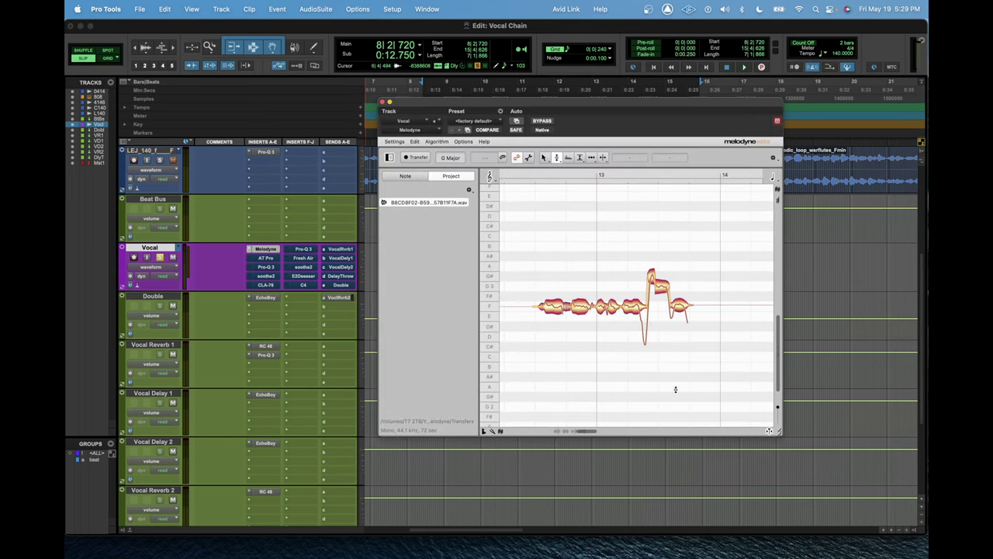
{"action": "left_click", "coordinate": [268, 263]}
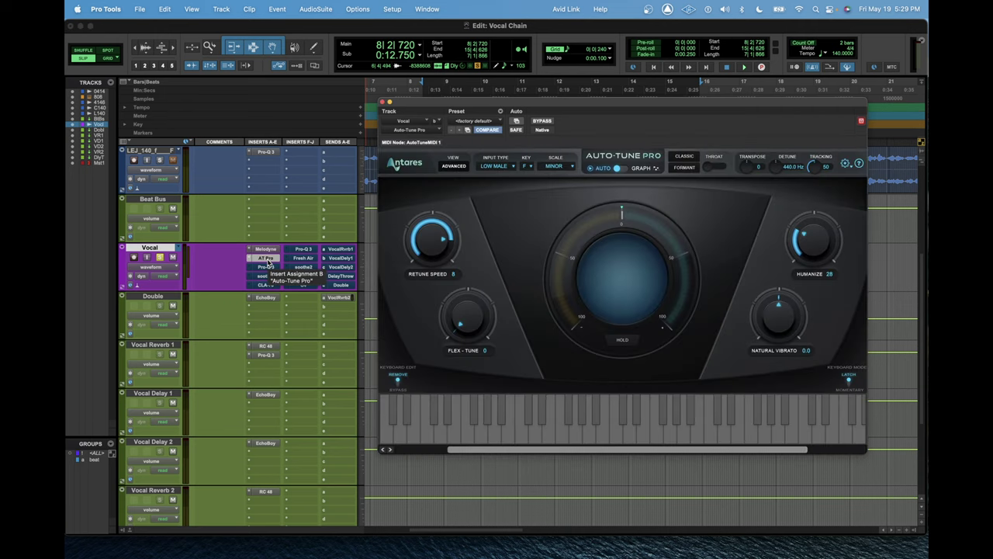
{"action": "left_click_drag", "start_coordinate": [423, 103], "coordinate": [295, 116]}
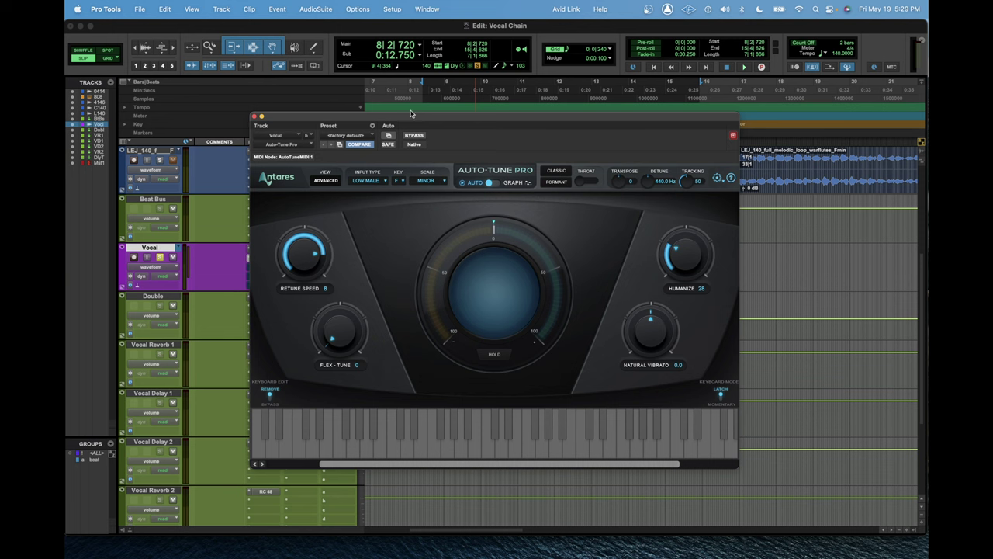
{"action": "left_click_drag", "start_coordinate": [417, 118], "coordinate": [451, 109]}
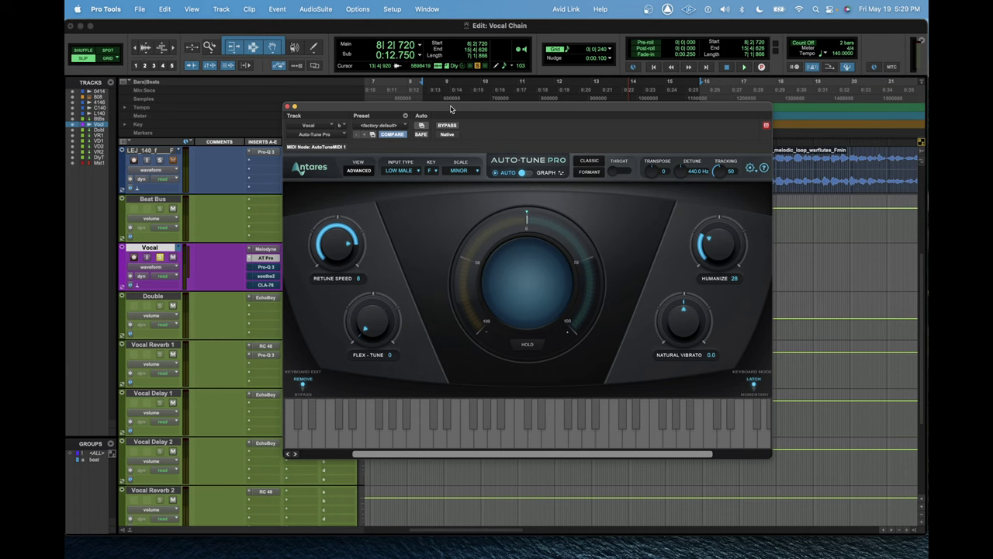
{"action": "left_click_drag", "start_coordinate": [451, 109], "coordinate": [454, 100]}
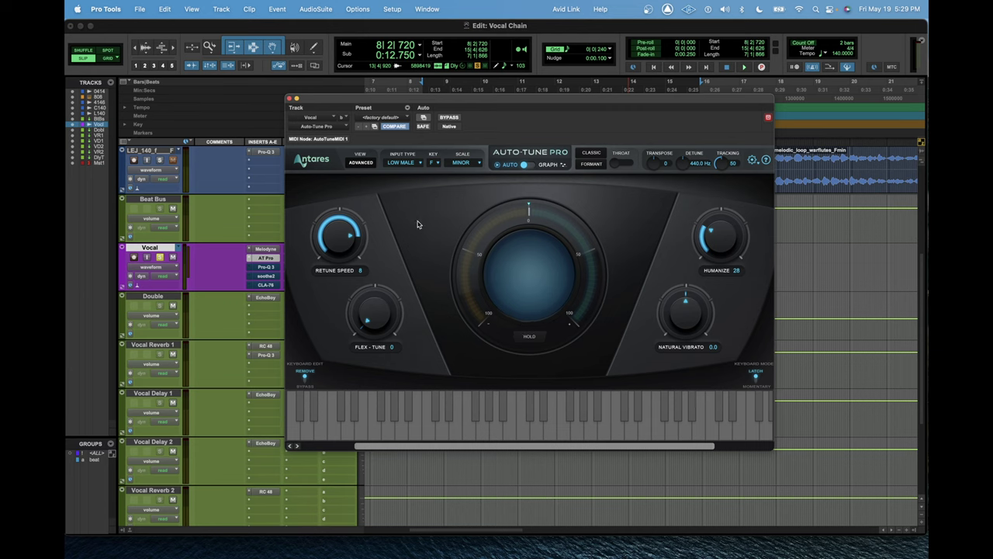
{"action": "left_click", "coordinate": [292, 100]}
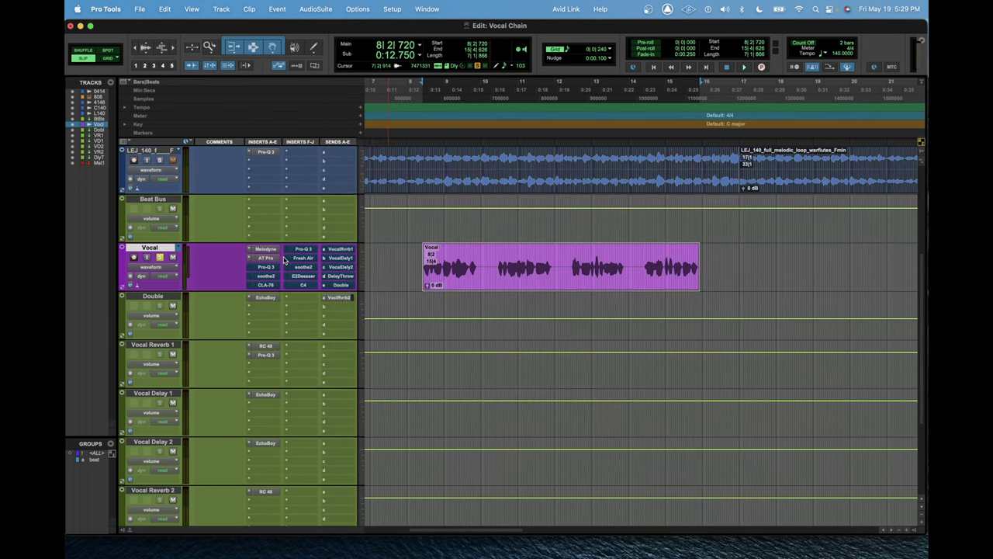
Audition the pitch-corrected vocal soloed, and again unsoloed with the beat
{"action": "key", "text": "space"}
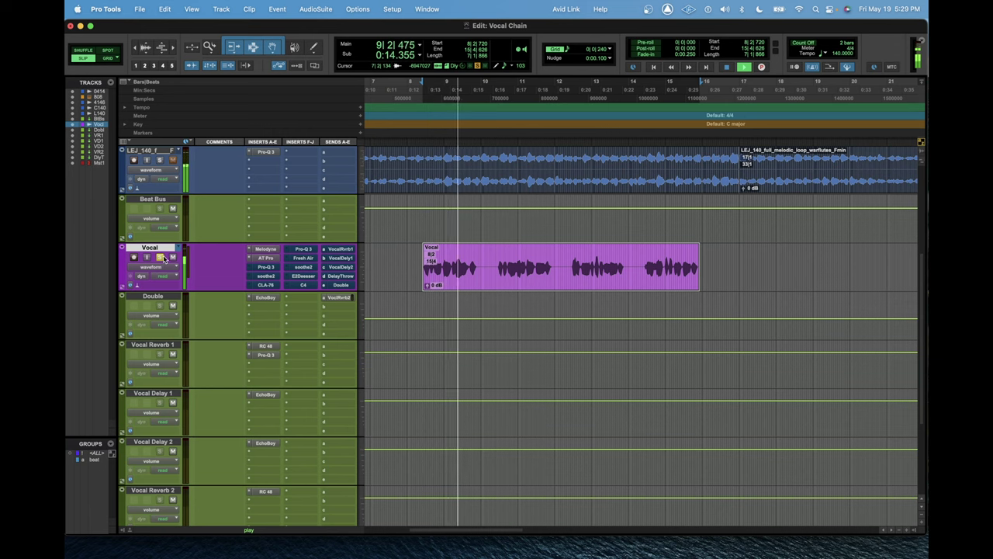
{"action": "key", "text": "space"}
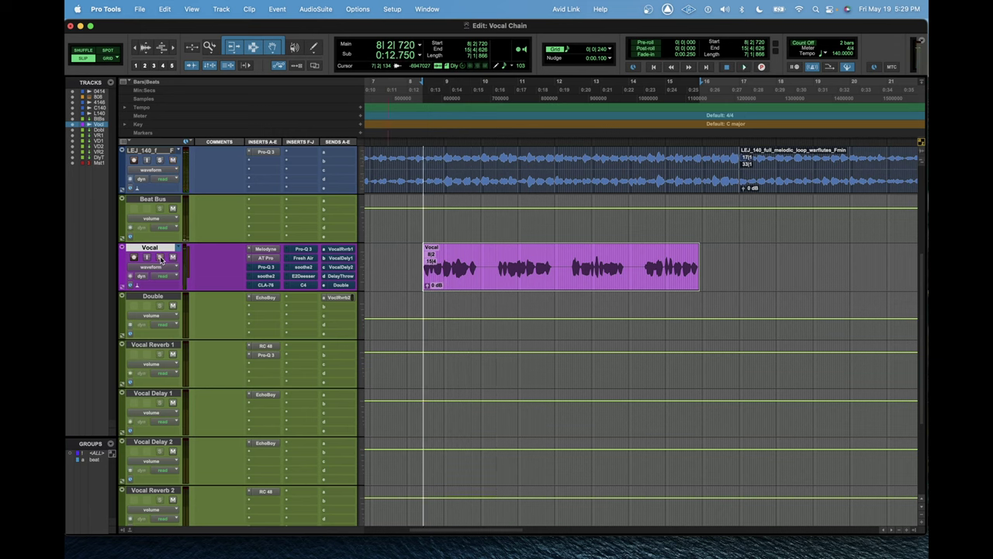
{"action": "key", "text": "space"}
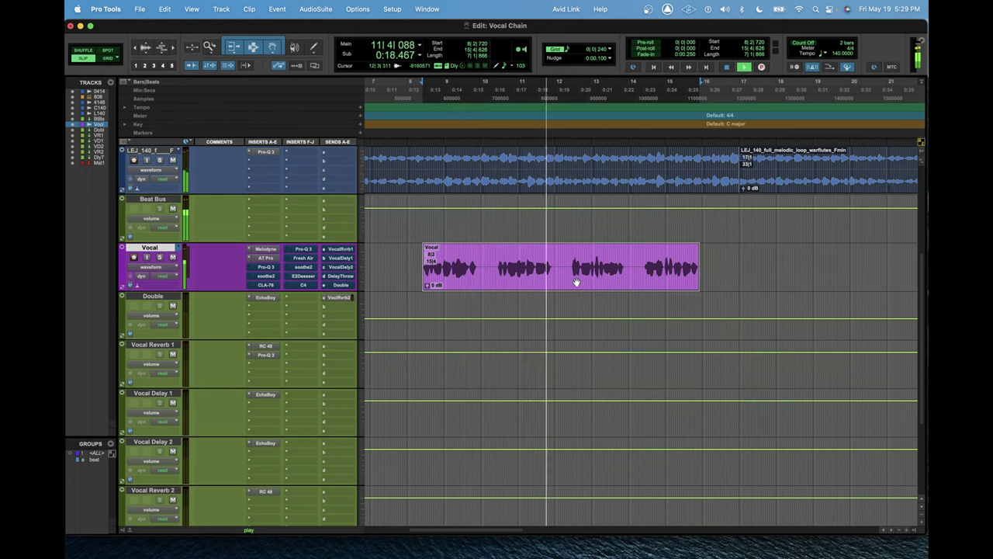
{"action": "key", "text": "space"}
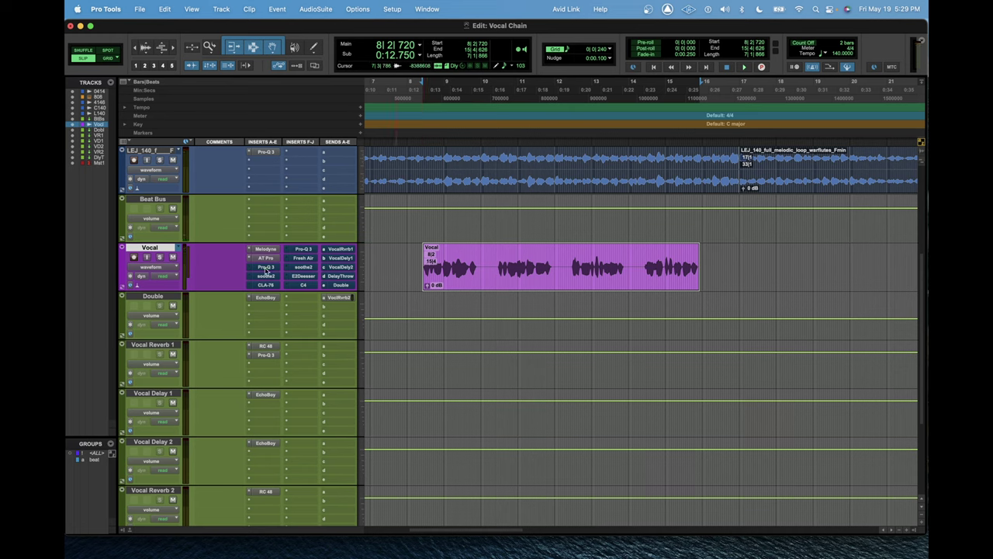
Activate the first Pro-Q 3 on the Vocal track, solo-listen to its 506 Hz band during playback, and close the plugin
{"action": "left_click", "coordinate": [266, 267]}
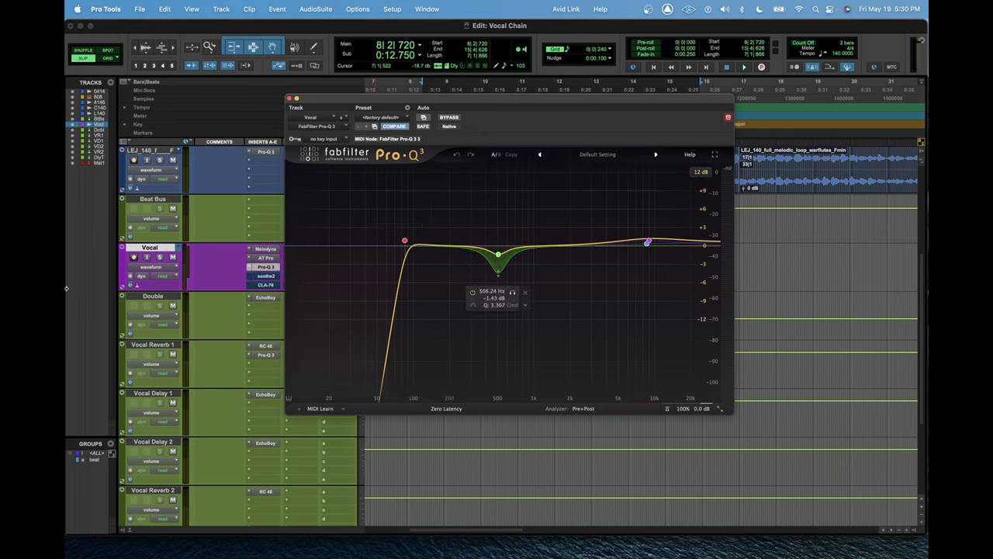
{"action": "key", "text": "space"}
{"action": "left_click", "coordinate": [512, 293]}
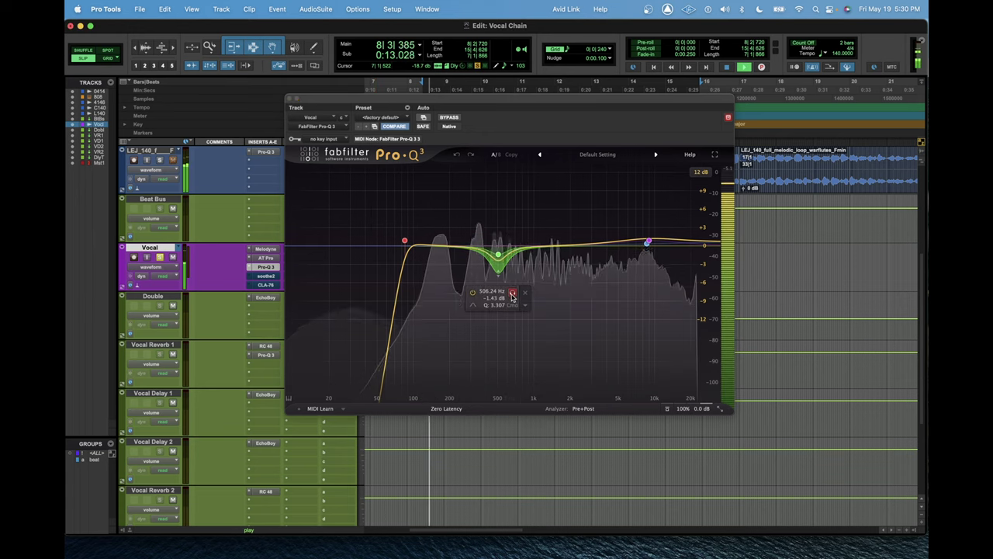
{"action": "mouse_move", "coordinate": [512, 296]}
{"action": "left_mouse_down"}
{"action": "mouse_move", "coordinate": [489, 294]}
{"action": "mouse_move", "coordinate": [512, 292]}
{"action": "left_mouse_up"}
{"action": "key", "text": "space"}
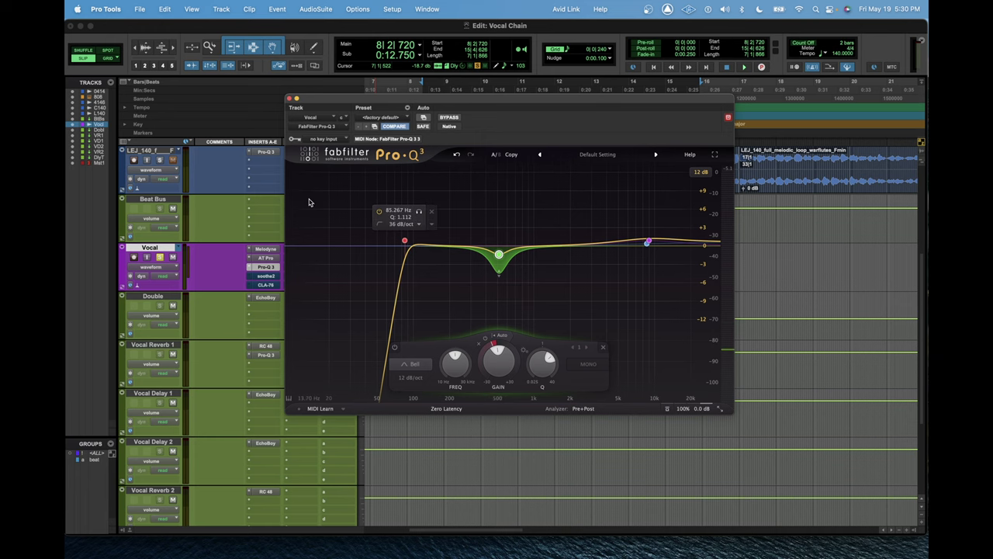
{"action": "left_click_drag", "start_coordinate": [312, 102], "coordinate": [398, 102]}
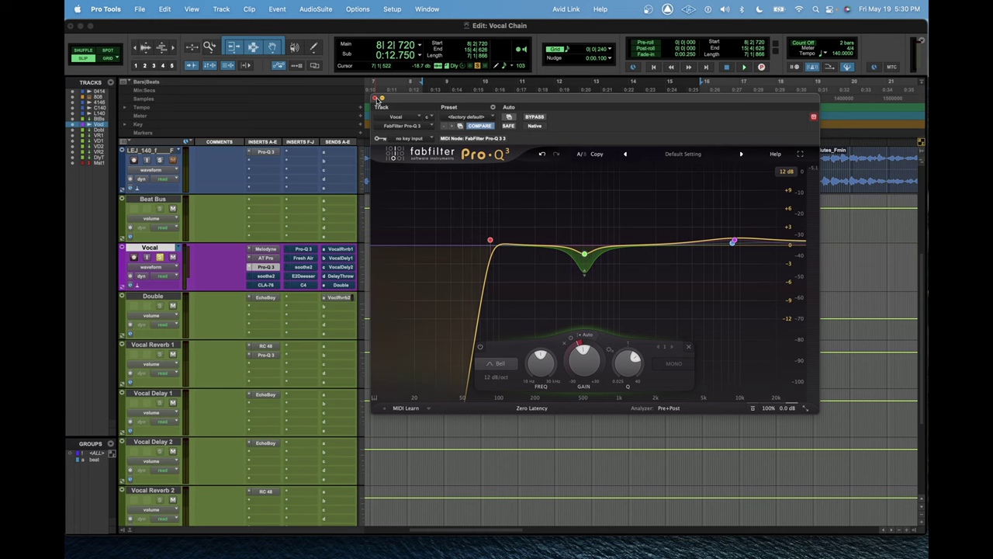
{"action": "left_click", "coordinate": [376, 98]}
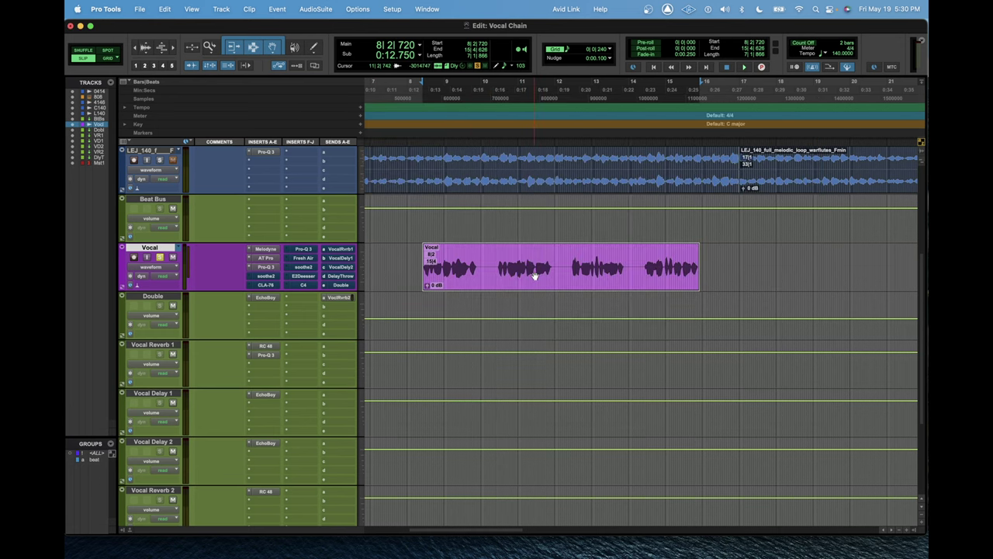
Play the equalized vocal from the start, and select and audition only its second phrase
{"action": "key", "text": "space"}
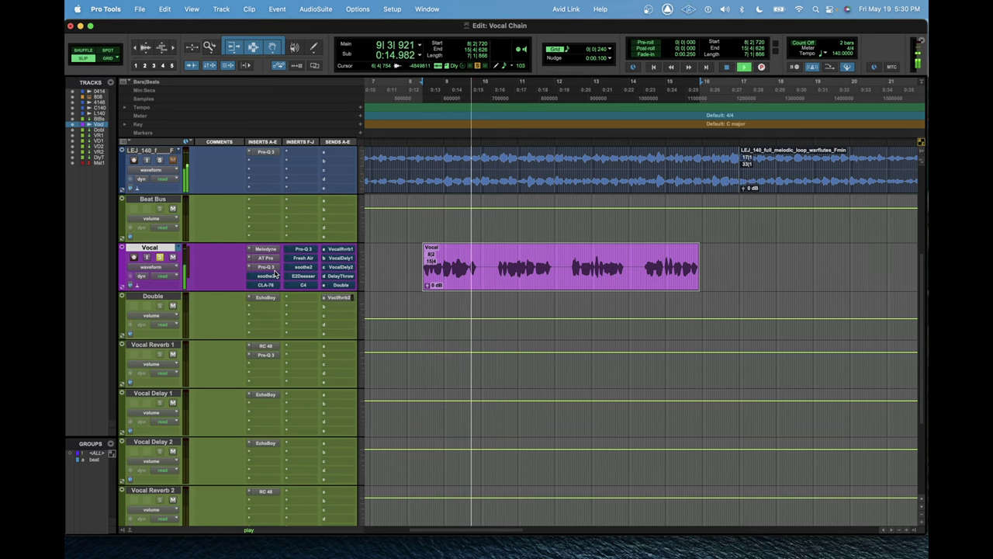
{"action": "key", "text": "space"}
{"action": "left_click_drag", "start_coordinate": [495, 264], "coordinate": [552, 256]}
{"action": "key", "text": "space"}
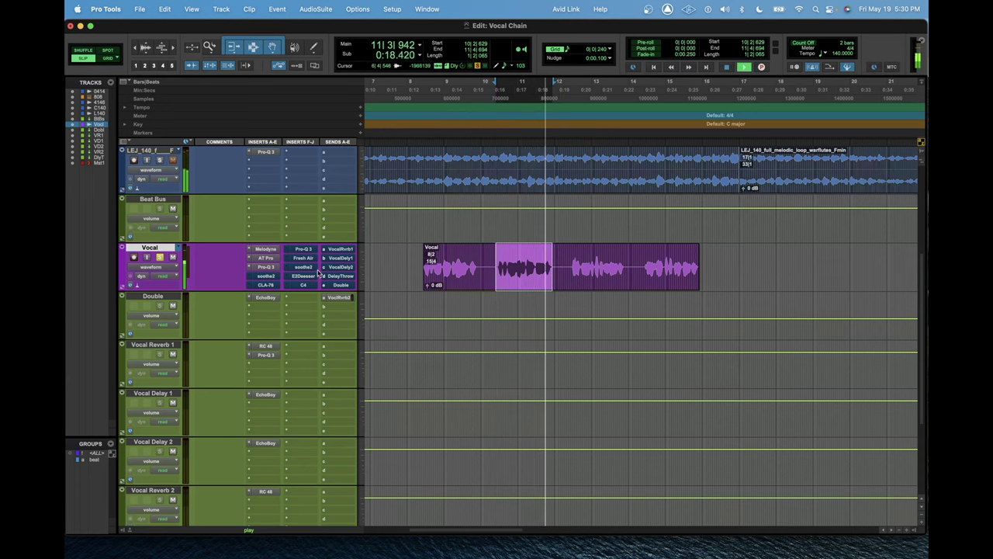
{"action": "key", "text": "space"}
Activate the first soothe2 on the Vocal track and view its preset list, keeping the loaded preset
{"action": "left_click", "coordinate": [266, 277]}
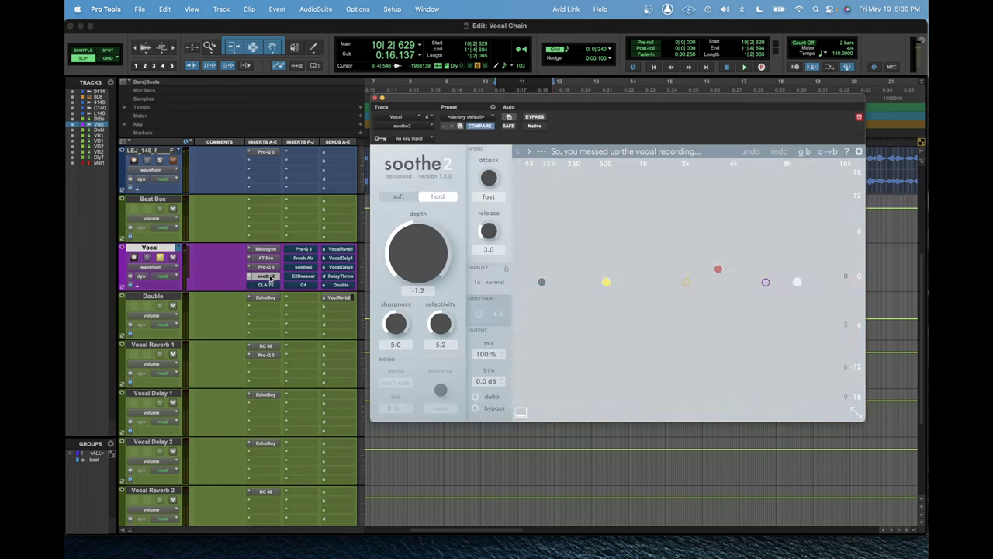
{"action": "left_click_drag", "start_coordinate": [676, 98], "coordinate": [554, 103]}
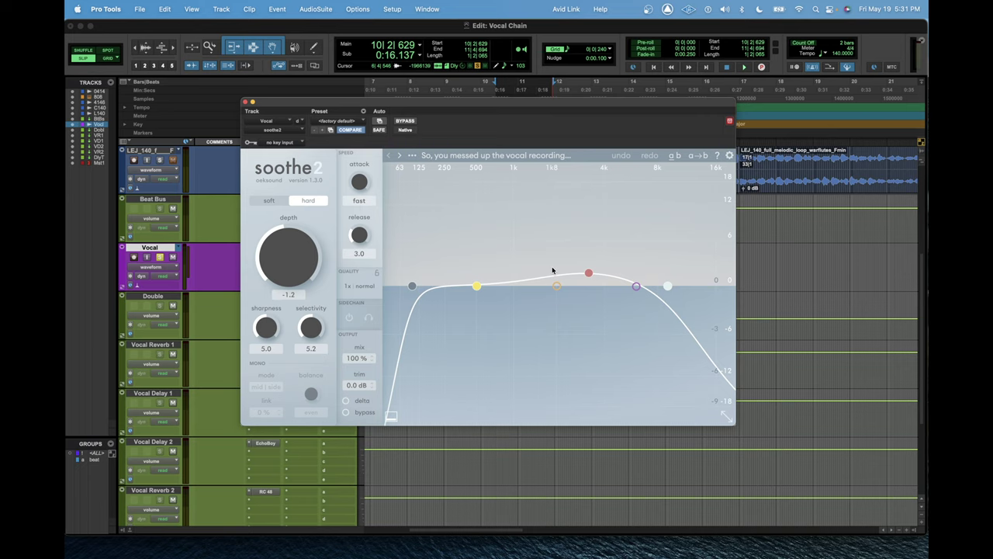
{"action": "left_click", "coordinate": [466, 158]}
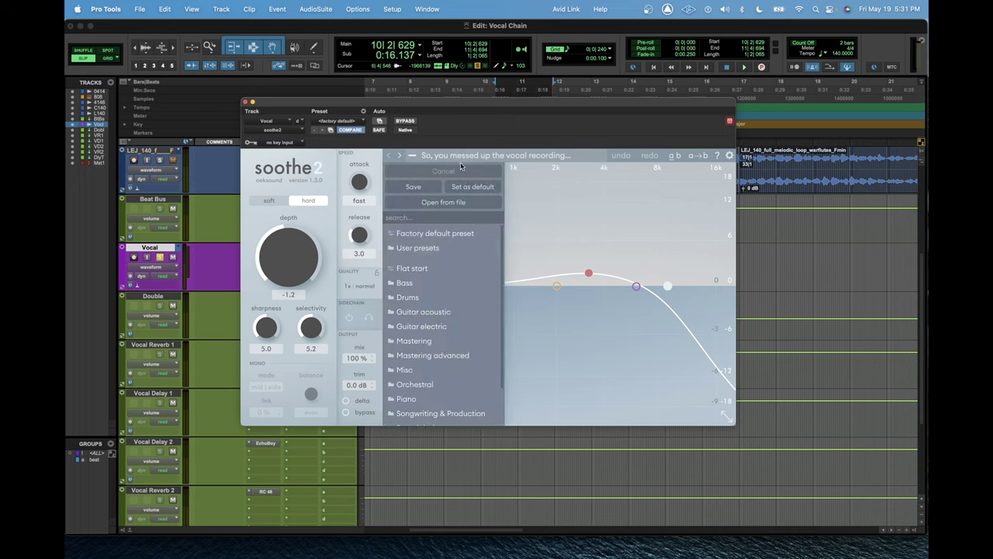
{"action": "left_click", "coordinate": [534, 159]}
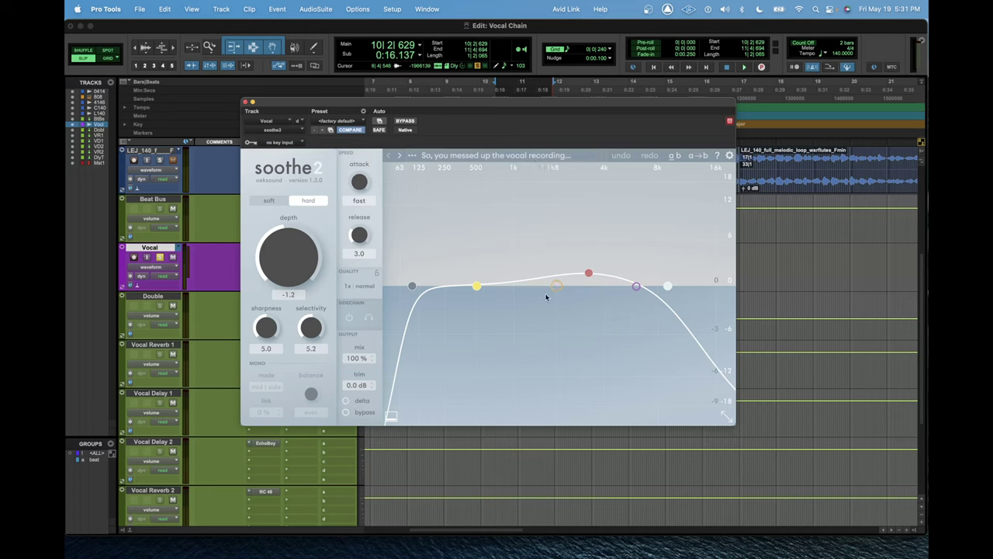
Play the second vocal phrase with soothe2's delta enabled to hear only the removed resonances
{"action": "key", "text": "space"}
{"action": "left_click", "coordinate": [346, 401]}
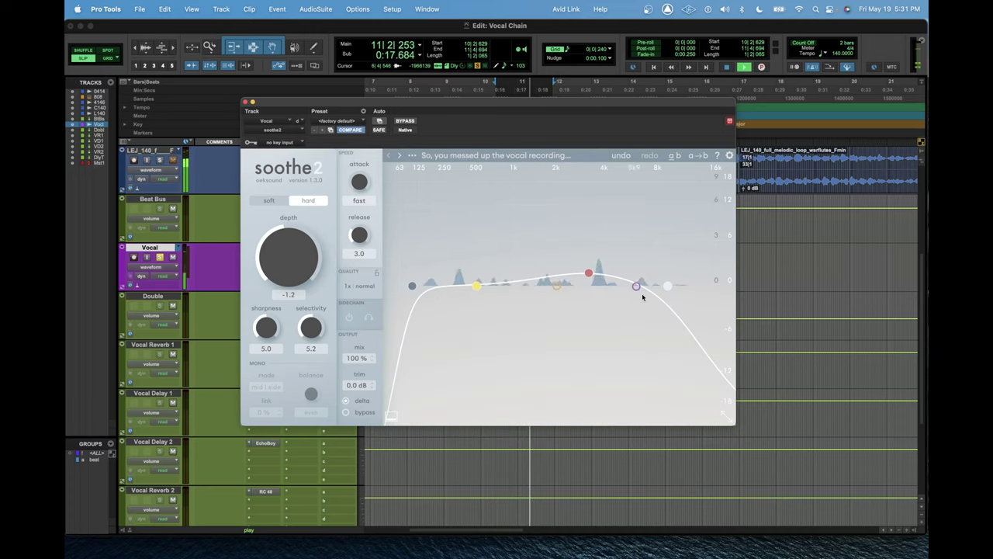
{"action": "key", "text": "space"}
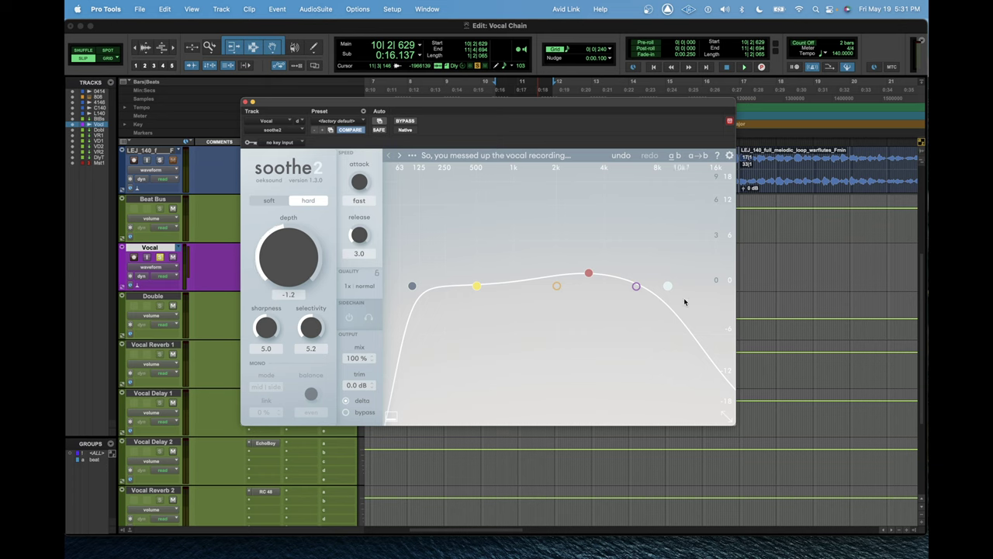
Select the last two vocal phrases and play them, switching off soothe2's delta during playback
{"action": "left_click_drag", "start_coordinate": [491, 104], "coordinate": [502, 287]}
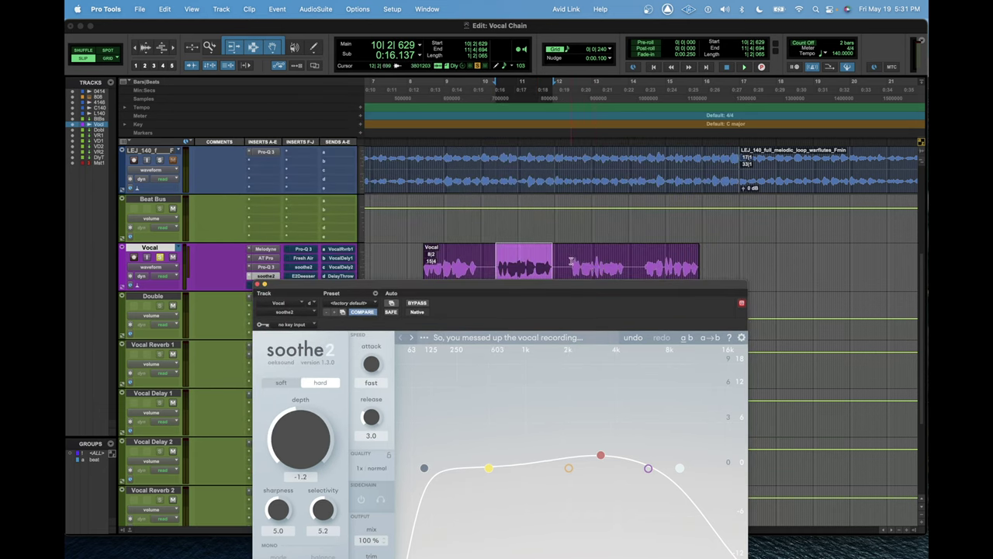
{"action": "left_click_drag", "start_coordinate": [572, 261], "coordinate": [673, 124]}
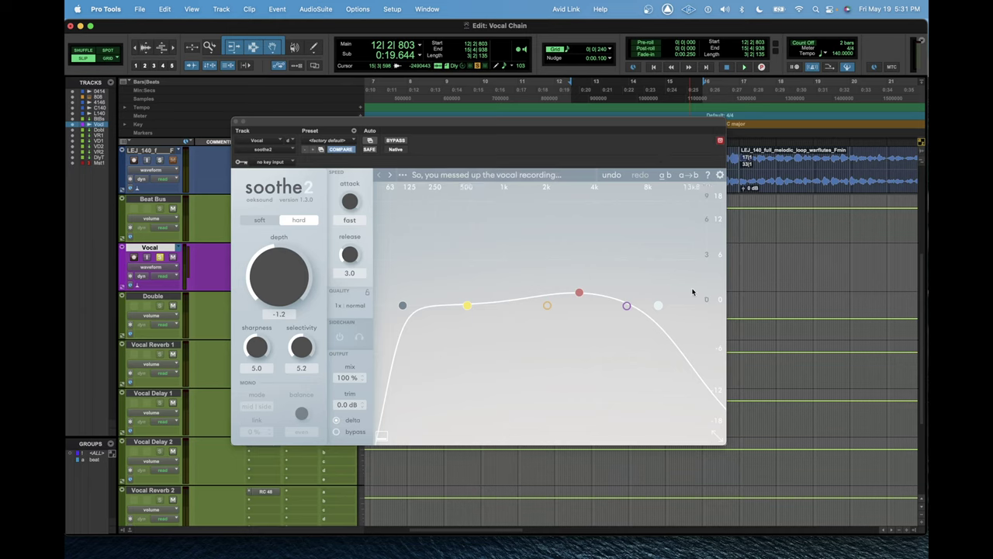
{"action": "key", "text": "space"}
{"action": "left_click", "coordinate": [337, 420]}
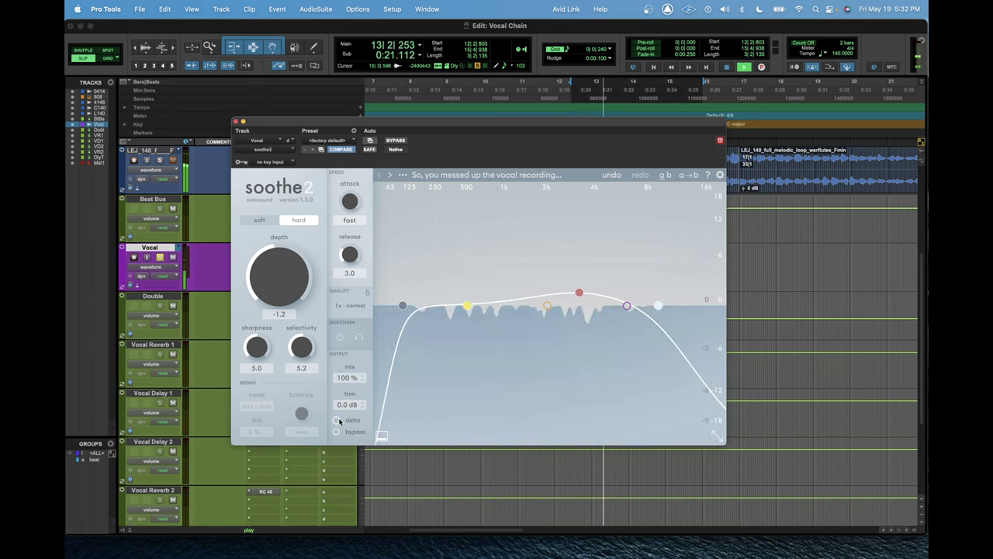
{"action": "key", "text": "space"}
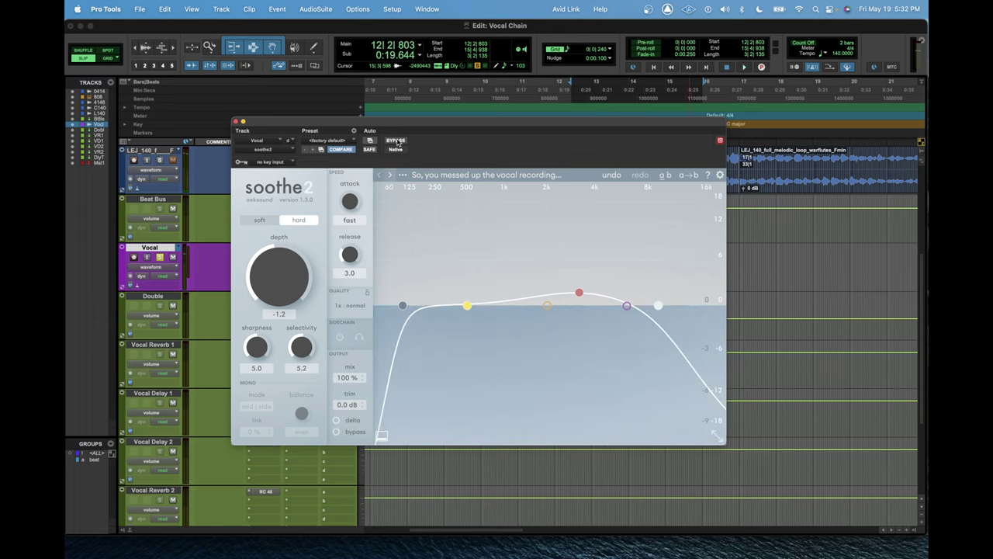
Play the last two vocal phrases with soothe2 bypassed and again with it re-enabled, and close the plug-in window
{"action": "left_click", "coordinate": [397, 141]}
{"action": "key", "text": "space"}
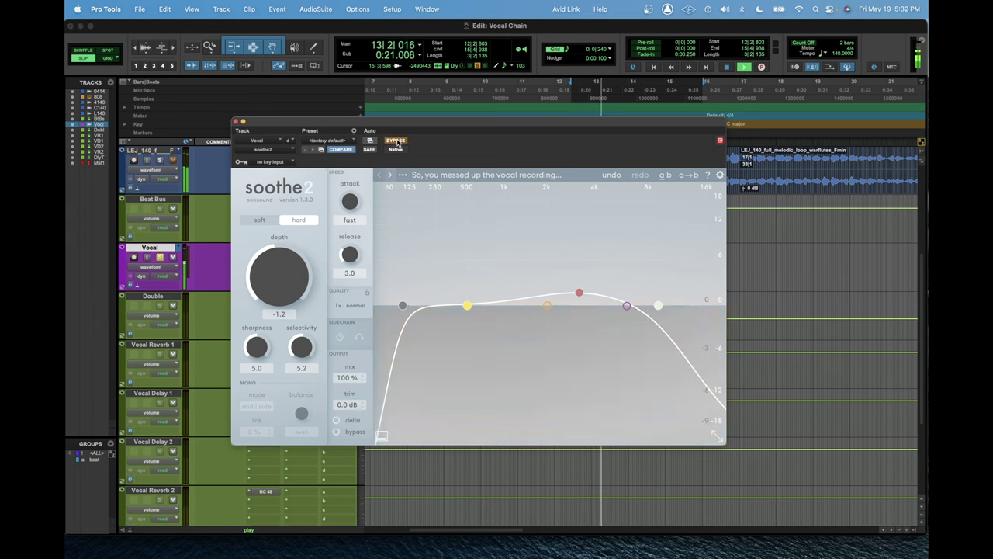
{"action": "key", "text": "space"}
{"action": "left_click", "coordinate": [396, 141]}
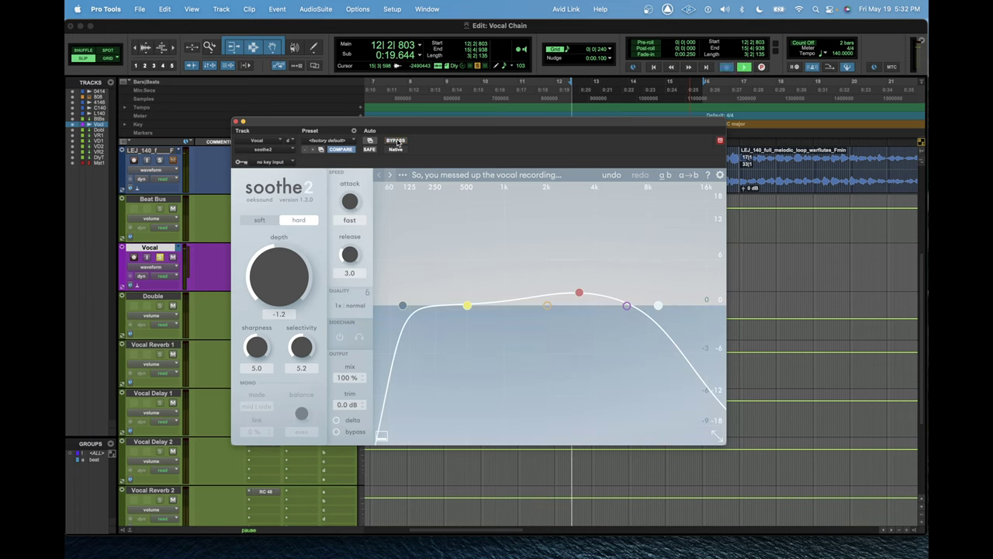
{"action": "key", "text": "space"}
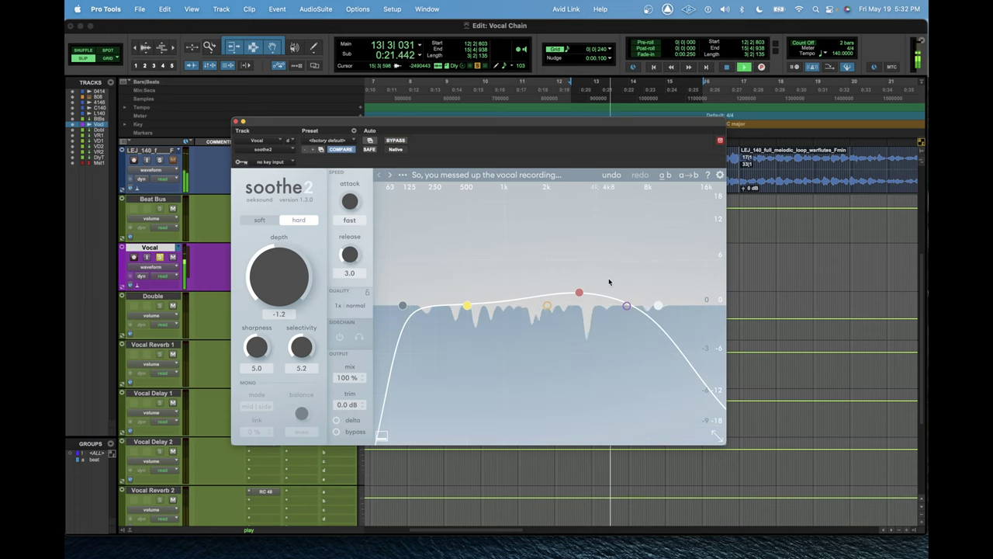
{"action": "left_click", "coordinate": [241, 122]}
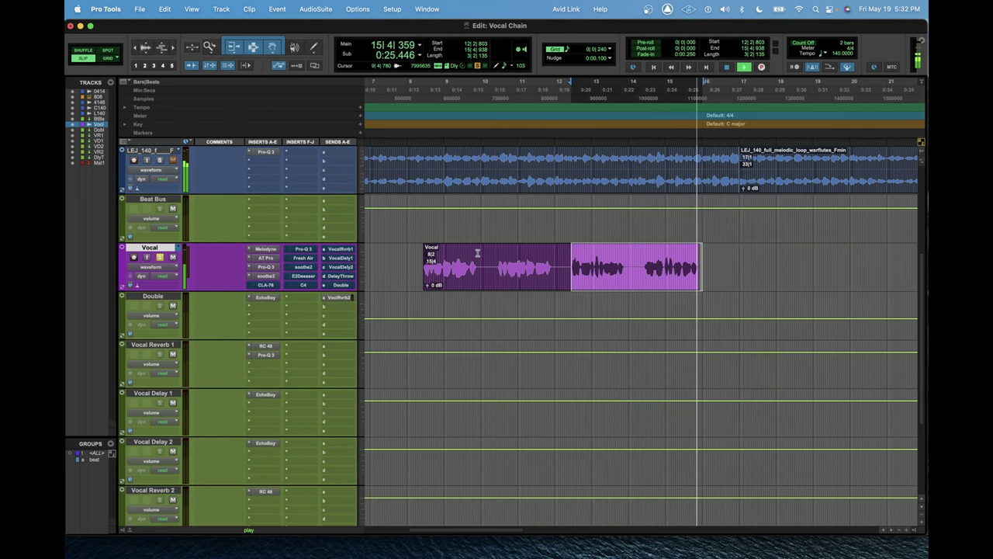
{"action": "key", "text": "space"}
Activate the CLA-76 compressor on the Vocal track and select the entire vocal clip
{"action": "left_click", "coordinate": [271, 285]}
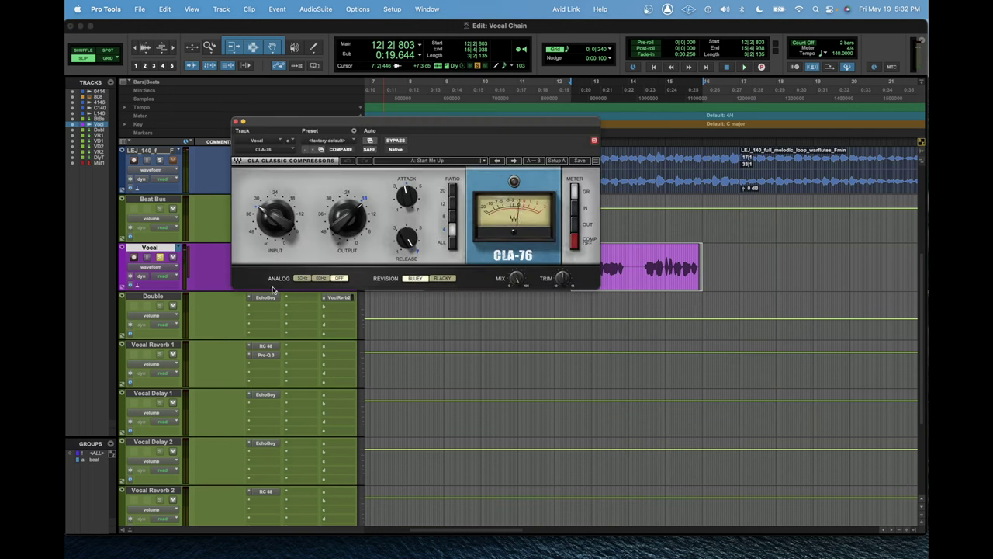
{"action": "left_click_drag", "start_coordinate": [496, 125], "coordinate": [584, 183]}
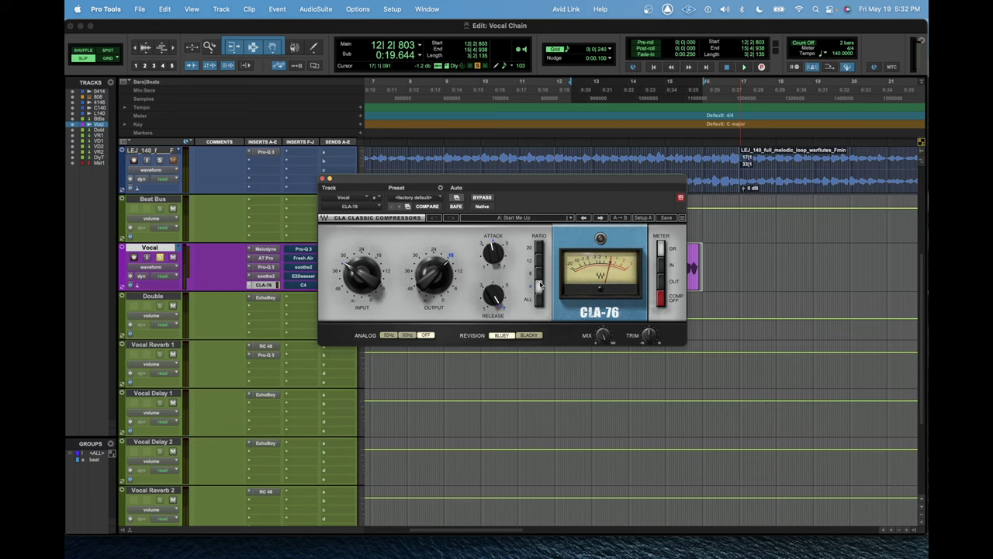
{"action": "left_click_drag", "start_coordinate": [446, 179], "coordinate": [314, 178]}
{"action": "left_click", "coordinate": [586, 281]}
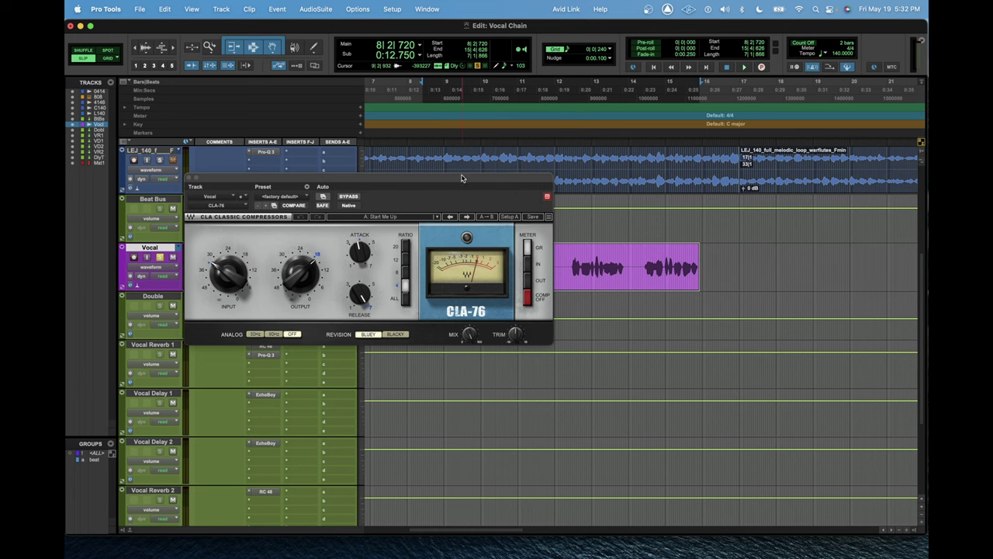
Audition the vocal clip through the CLA-76 from its start, keeping the plug-in window clear of the Vocal track's inserts
{"action": "left_click_drag", "start_coordinate": [462, 178], "coordinate": [534, 172]}
{"action": "key", "text": "space"}
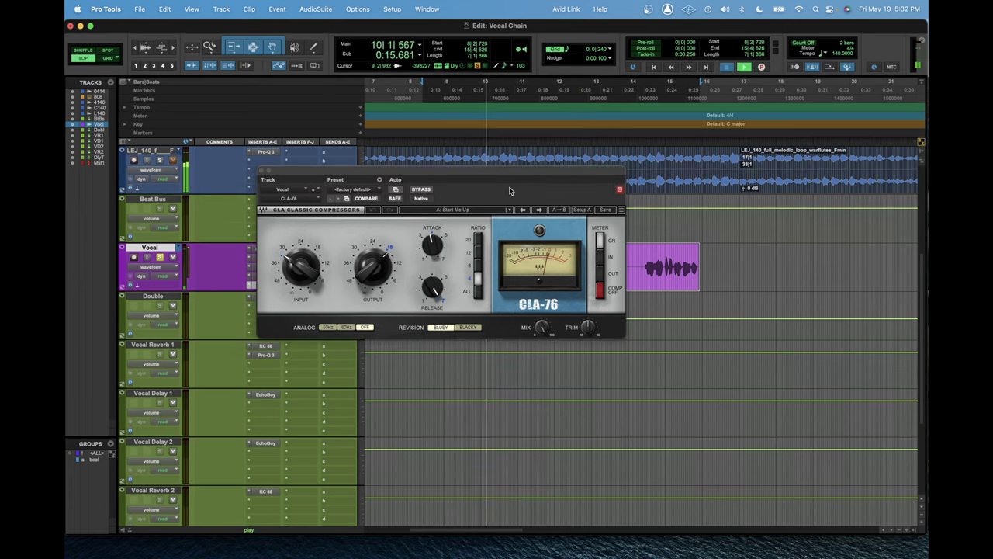
{"action": "key", "text": "space"}
{"action": "left_click_drag", "start_coordinate": [506, 178], "coordinate": [590, 166]}
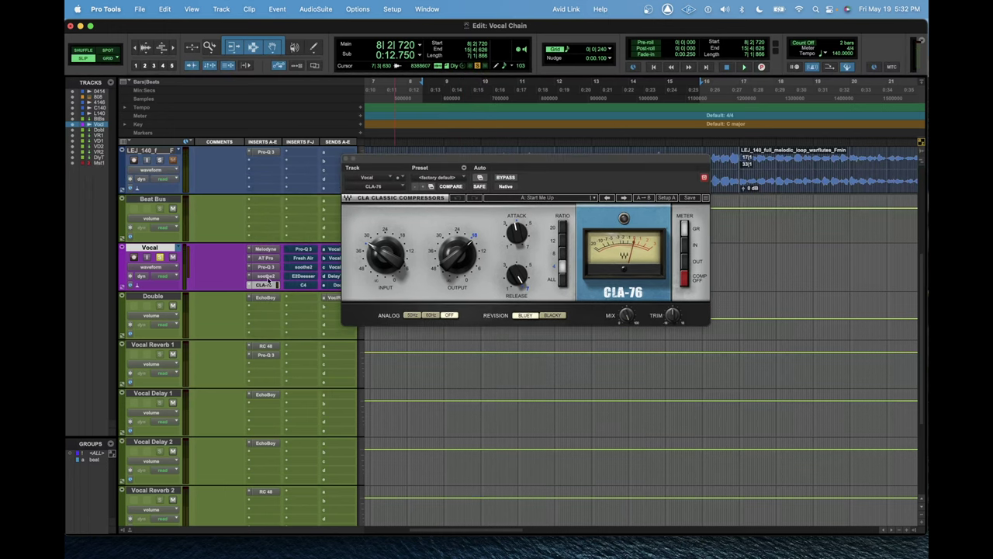
{"action": "left_click_drag", "start_coordinate": [431, 160], "coordinate": [394, 164]}
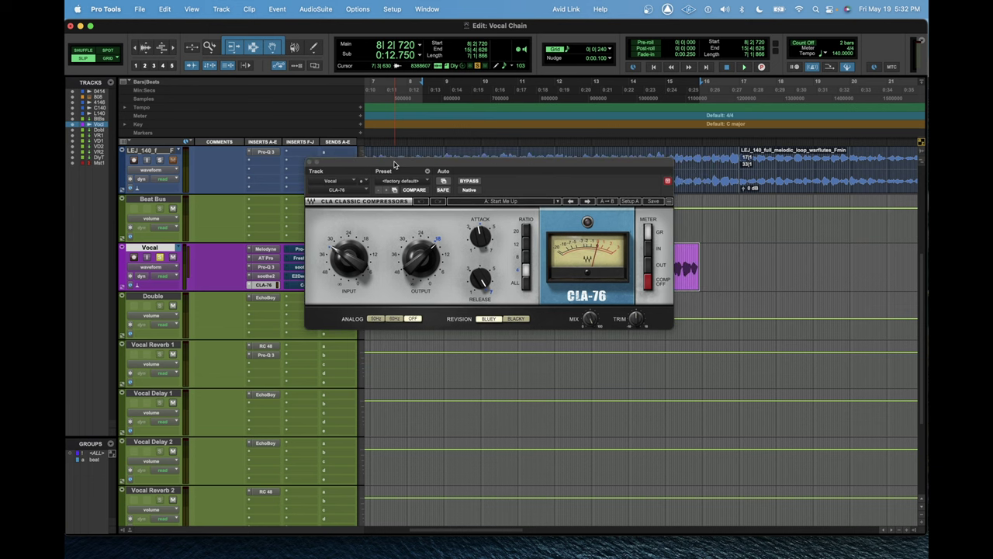
{"action": "key", "text": "space"}
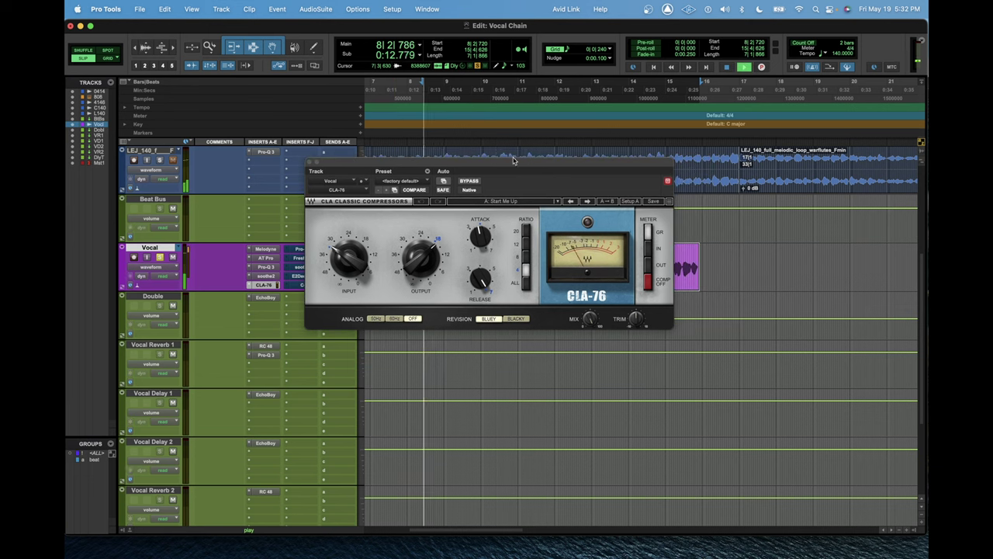
{"action": "key", "text": "space"}
Play the vocal clip with the CLA-76 bypassed and again with it re-enabled, and close the compressor
{"action": "left_click", "coordinate": [478, 183]}
{"action": "key", "text": "space"}
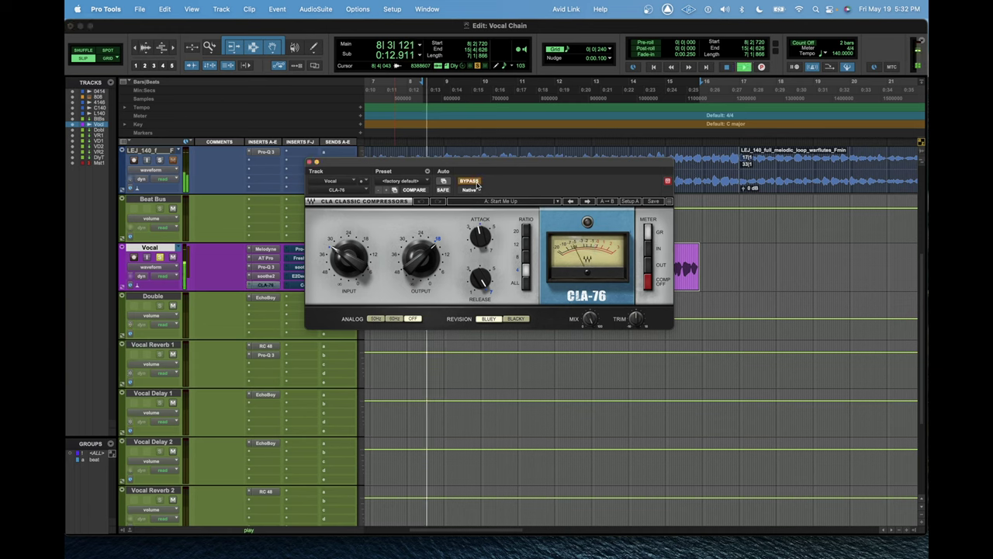
{"action": "key", "text": "space"}
{"action": "key", "text": "space"}
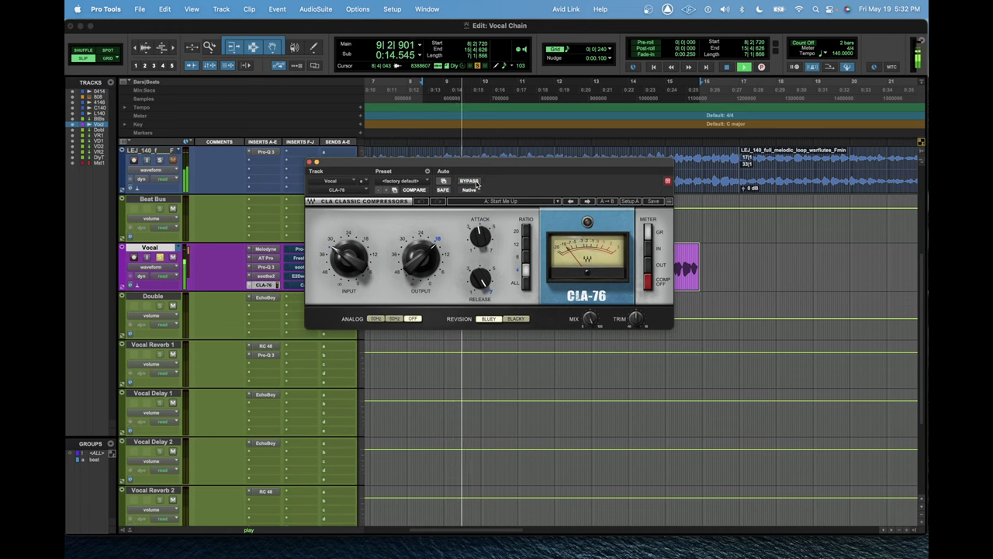
{"action": "key", "text": "space"}
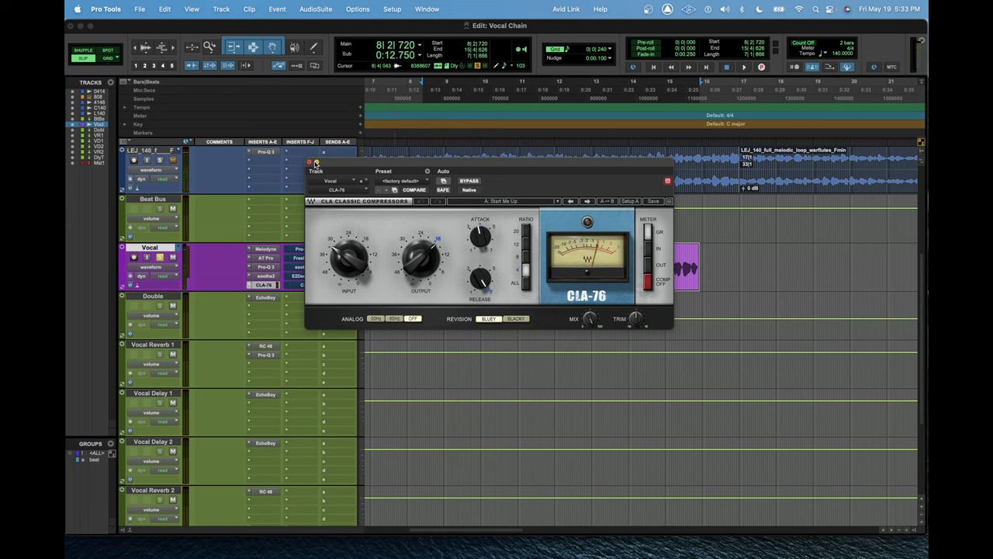
{"action": "left_click", "coordinate": [311, 162]}
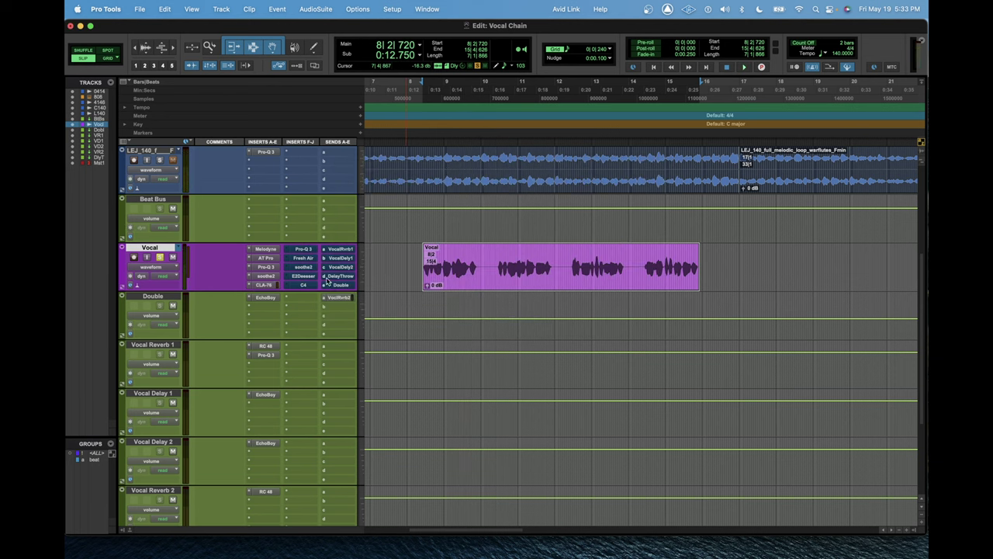
Activate the second Pro-Q 3 on the Vocal track, revisit the CLA-76 before it, and reopen the equalizer
{"action": "left_click", "coordinate": [304, 249]}
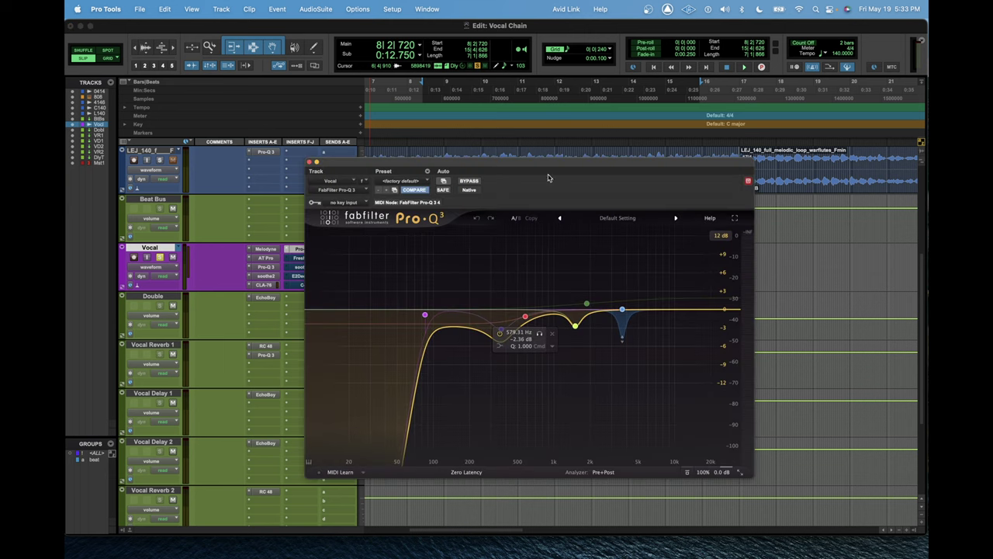
{"action": "left_click_drag", "start_coordinate": [538, 160], "coordinate": [531, 130]}
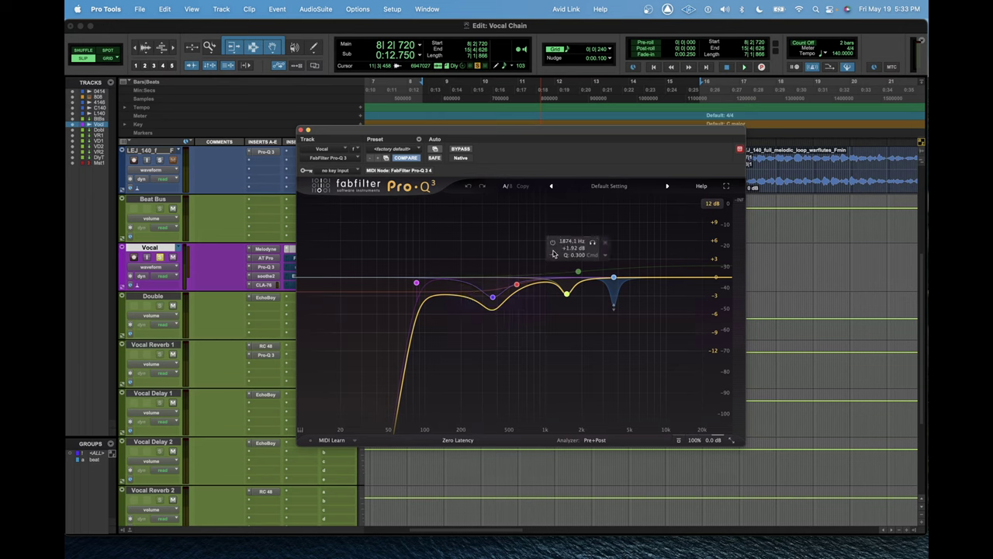
{"action": "left_click", "coordinate": [272, 285]}
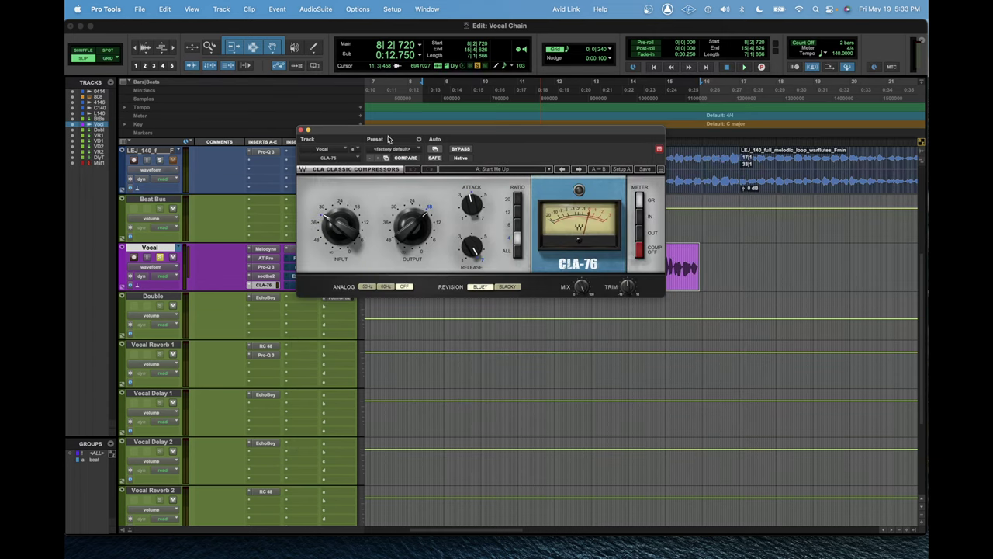
{"action": "left_click", "coordinate": [301, 130]}
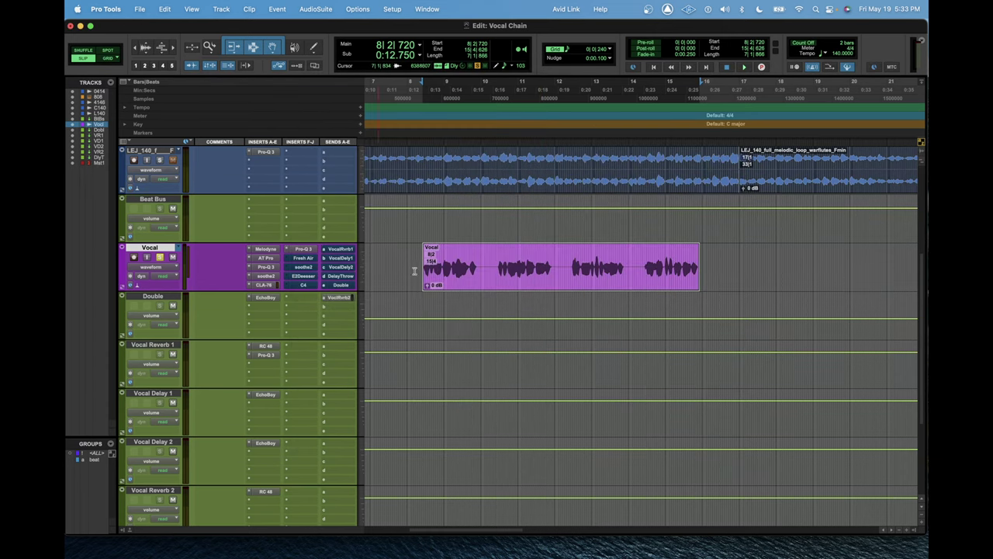
{"action": "left_click", "coordinate": [301, 252]}
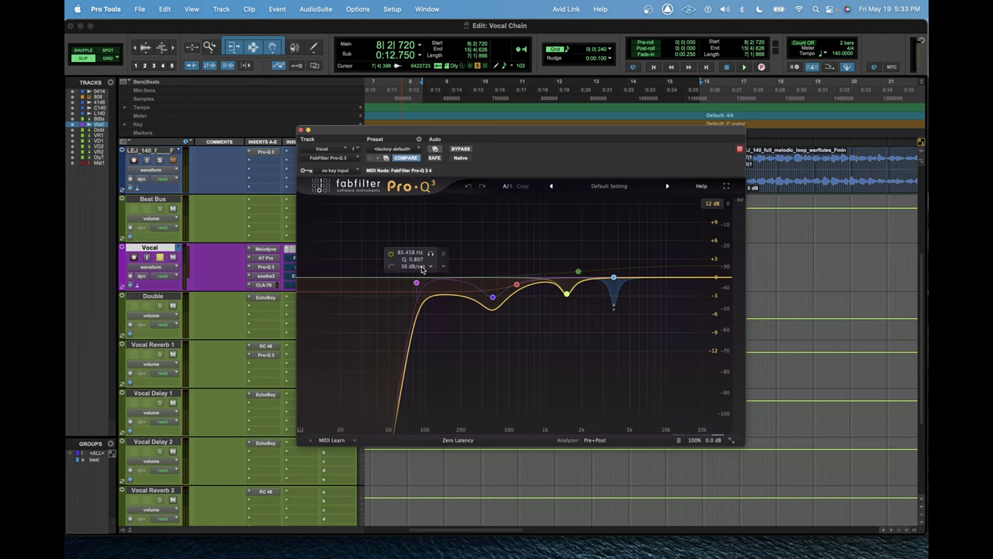
Select the second Pro-Q 3's low-cut band and set the equalizer's processing mode to Natural Phase
{"action": "double_click", "coordinate": [491, 301]}
{"action": "left_click", "coordinate": [416, 283]}
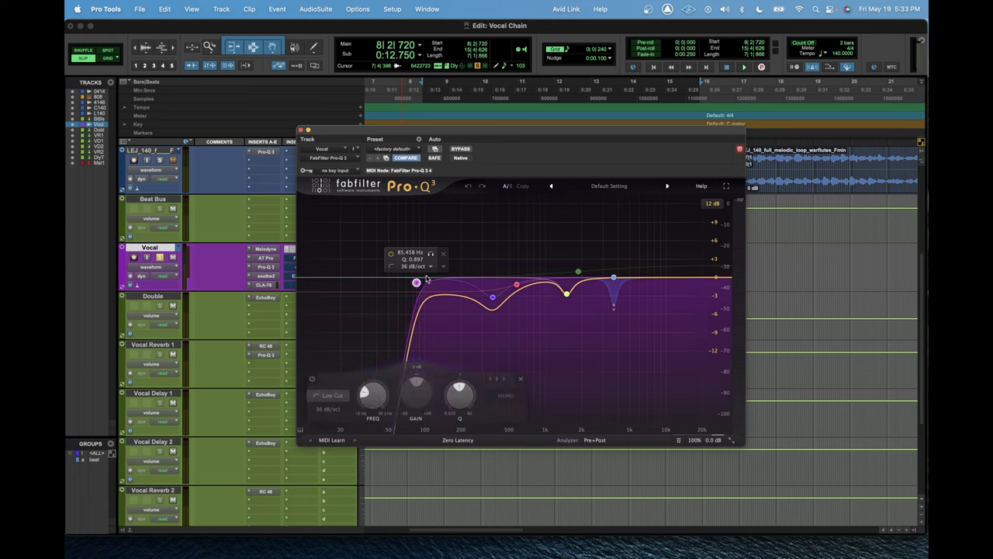
{"action": "left_click", "coordinate": [458, 440]}
{"action": "left_click", "coordinate": [458, 464]}
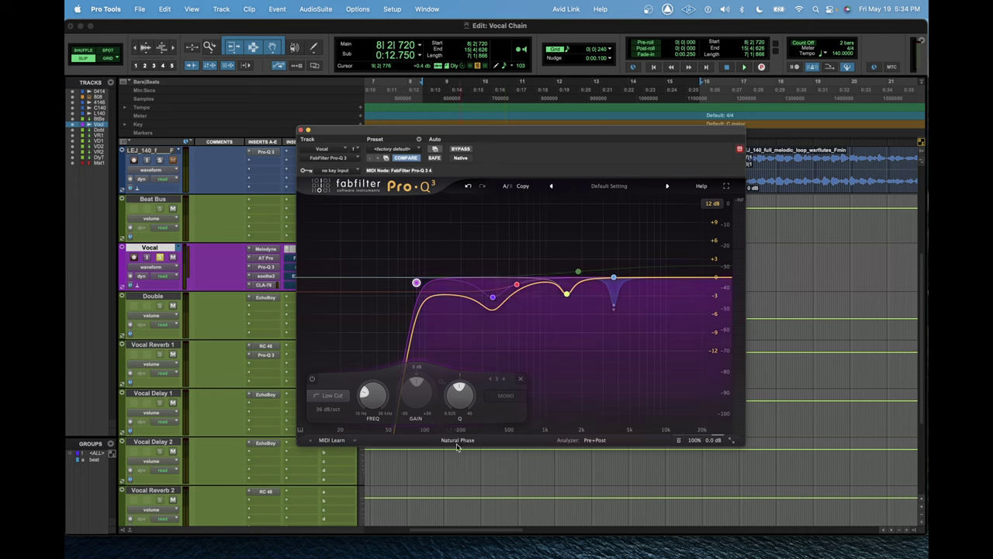
{"action": "mouse_move", "coordinate": [453, 441]}
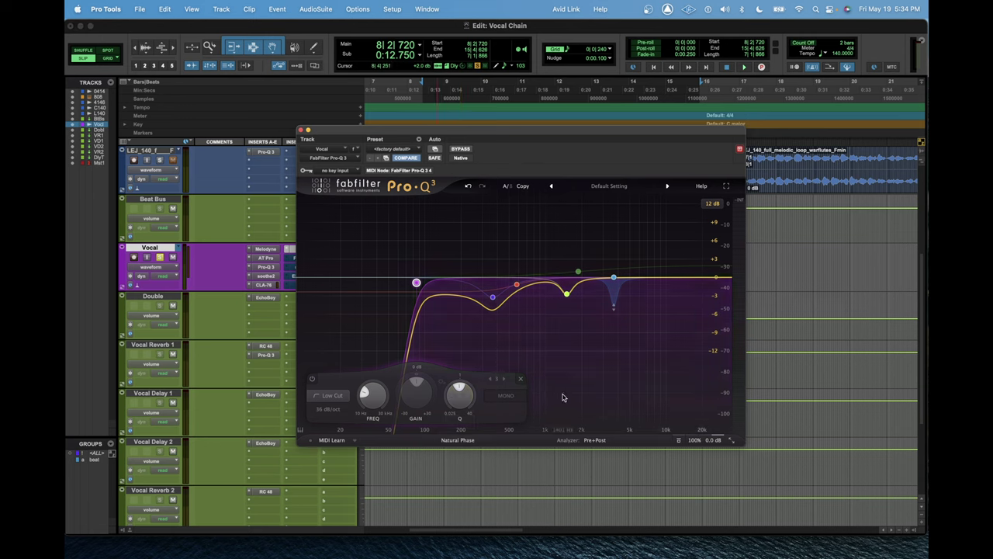
Select the second Pro-Q 3's low-shelf band at 579.31 Hz and solo it
{"action": "left_click", "coordinate": [517, 287]}
{"action": "left_click", "coordinate": [532, 305]}
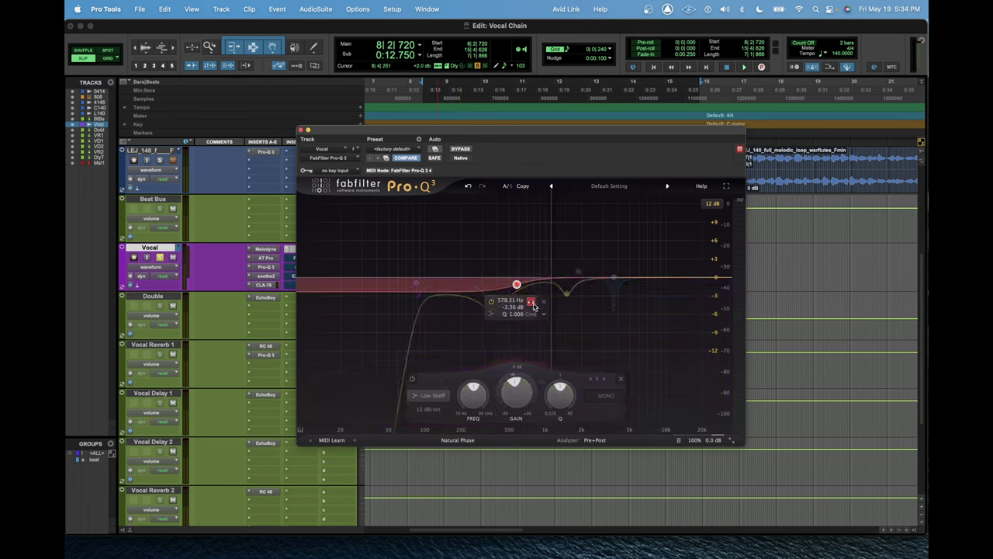